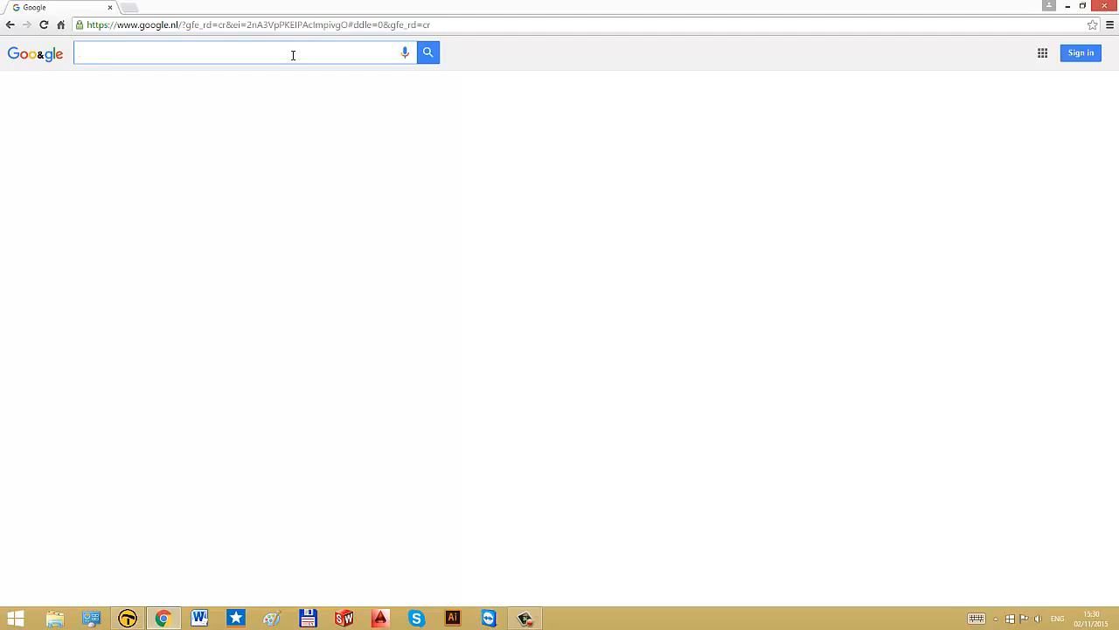
Step: Search Google Images for happy birthday
type("happy birthday")
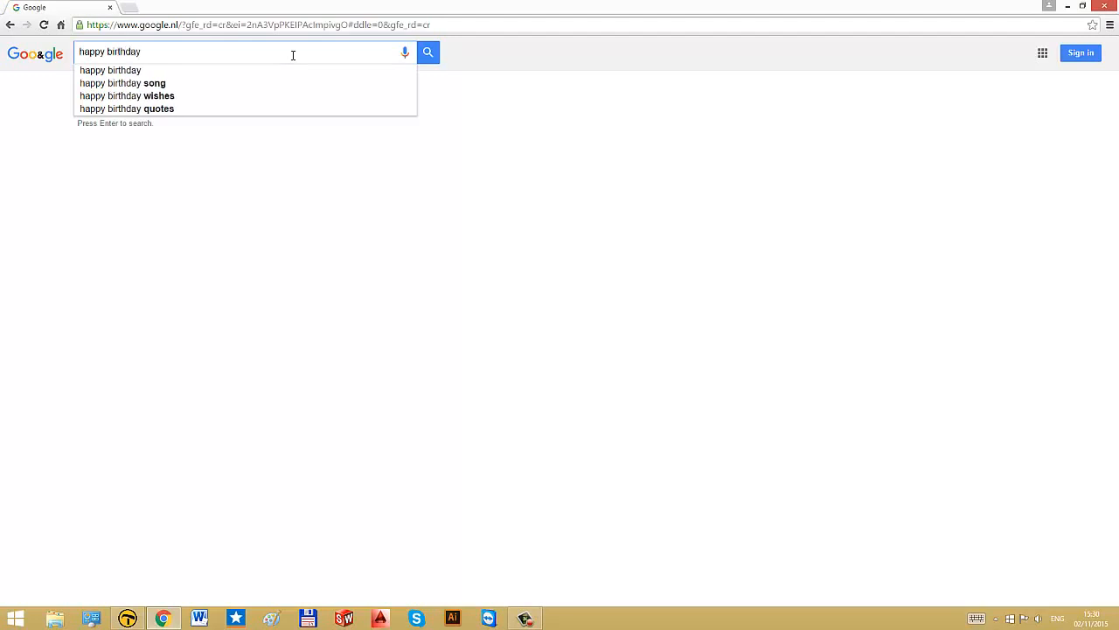
key("Return")
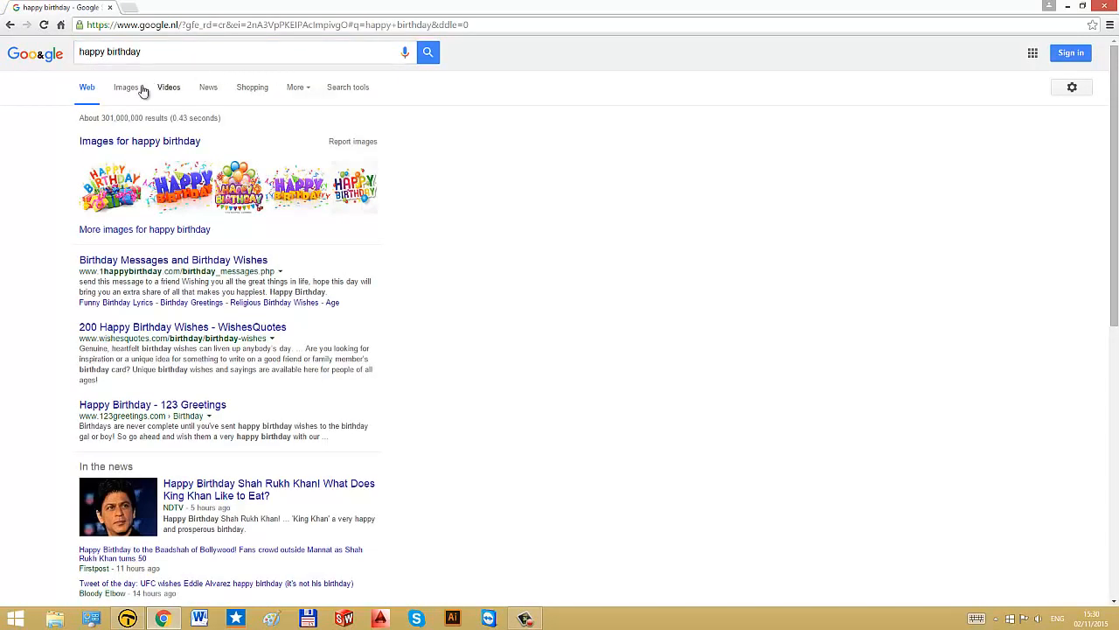
left_click(124, 88)
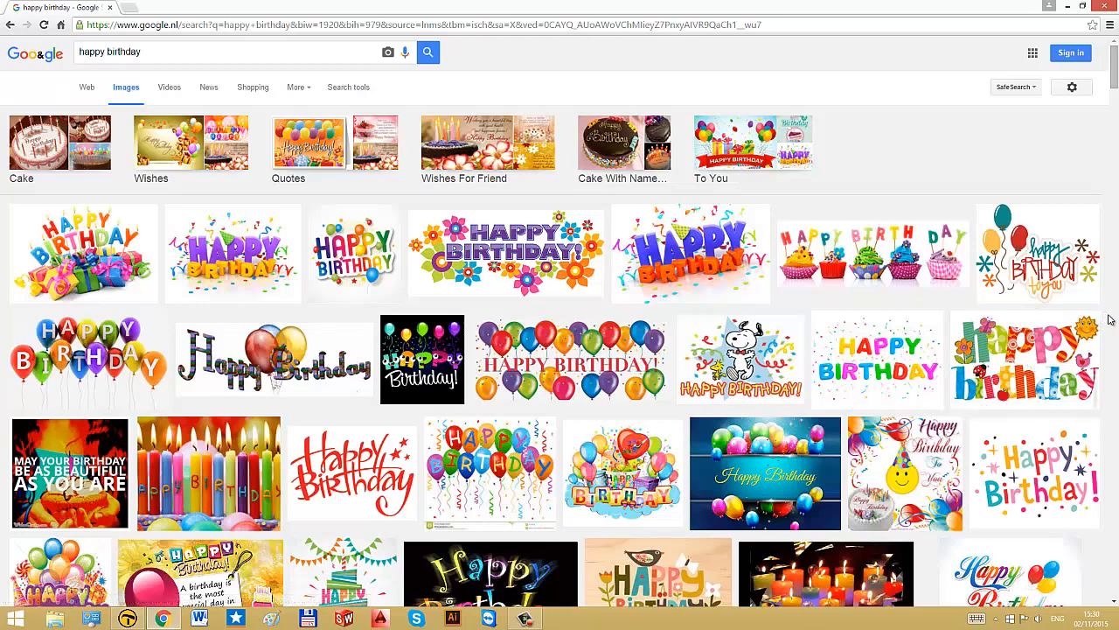
left_click(339, 88)
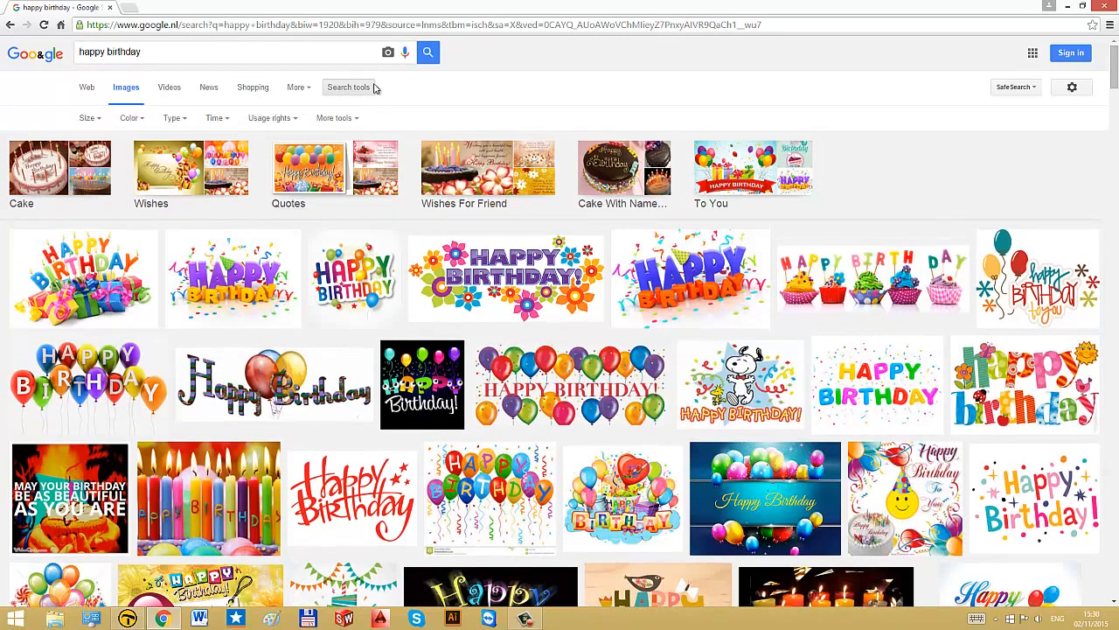
left_click(174, 118)
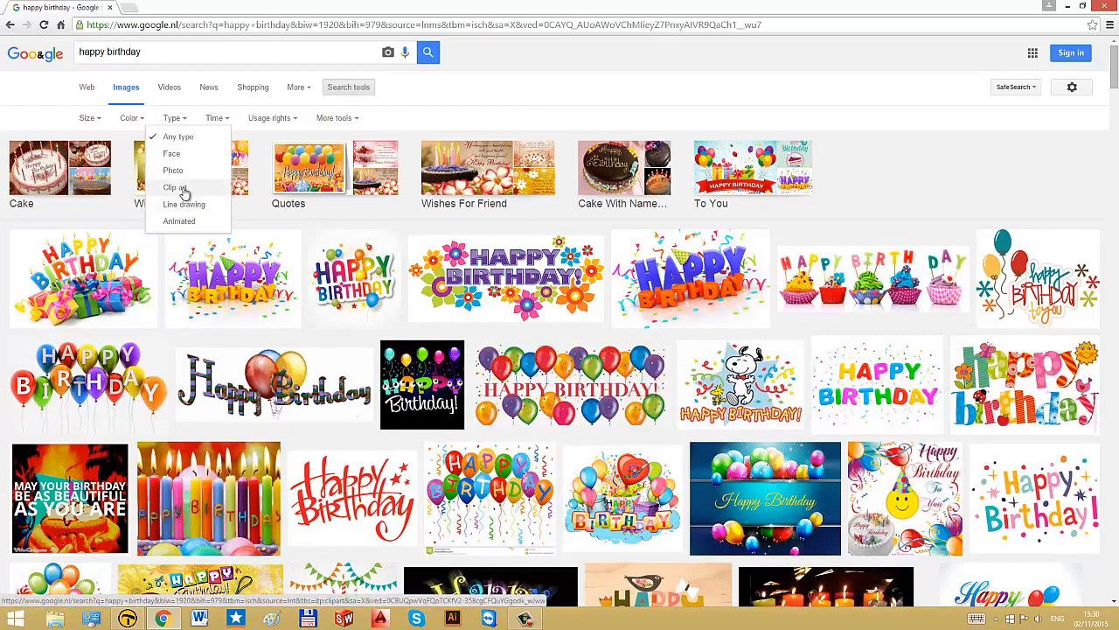
left_click(128, 119)
left_click(96, 120)
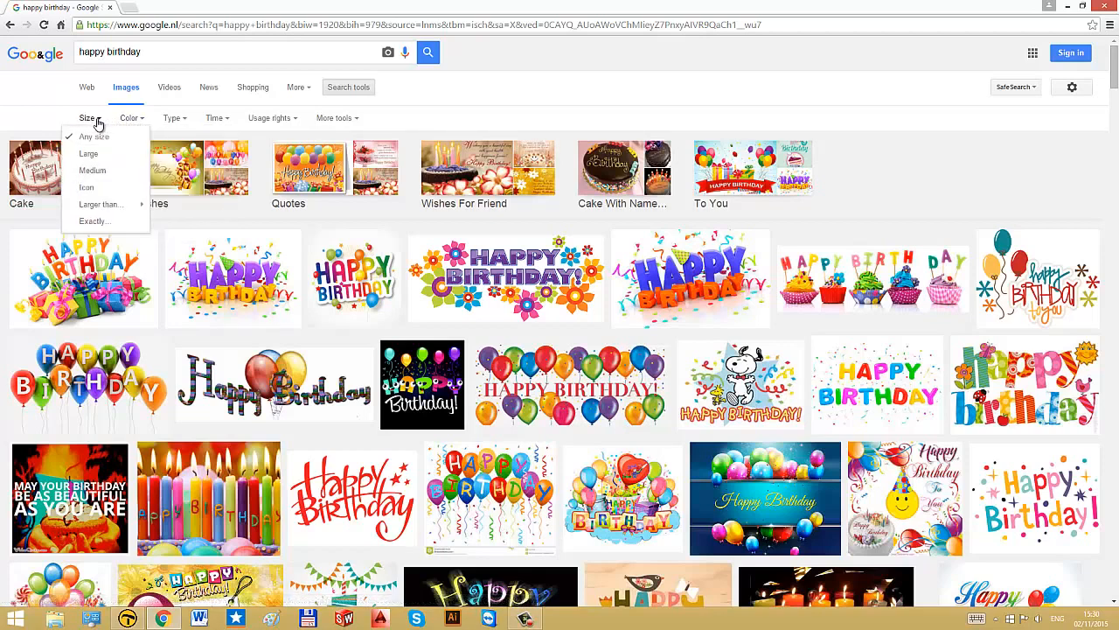
left_click(435, 118)
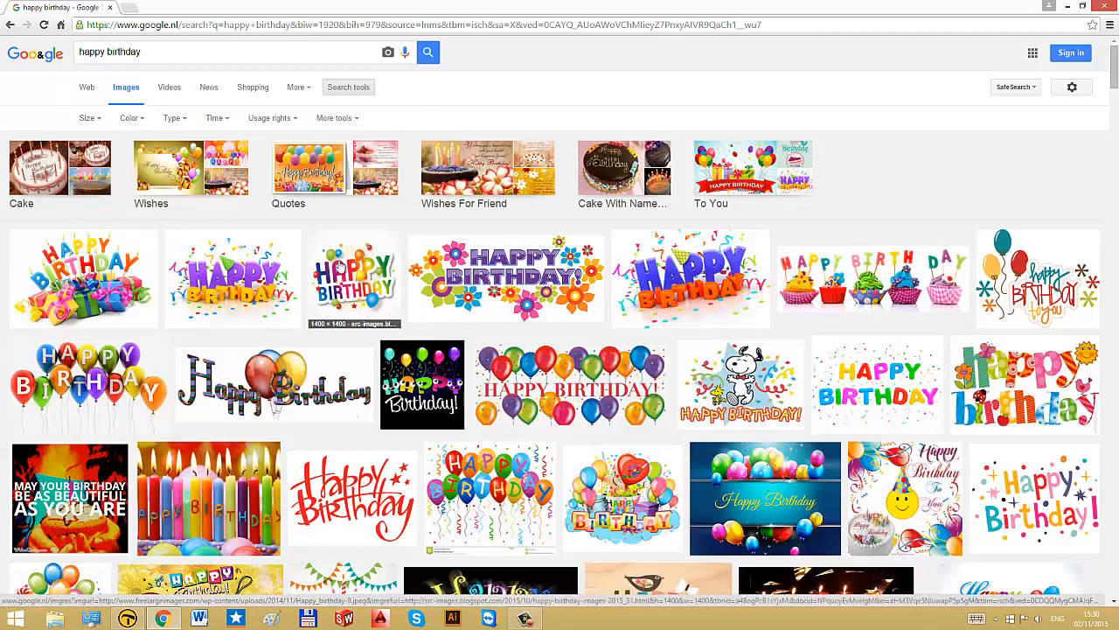
Step: Open the colourful balloon Happy Birthday image and copy it to the clipboard
left_click(341, 276)
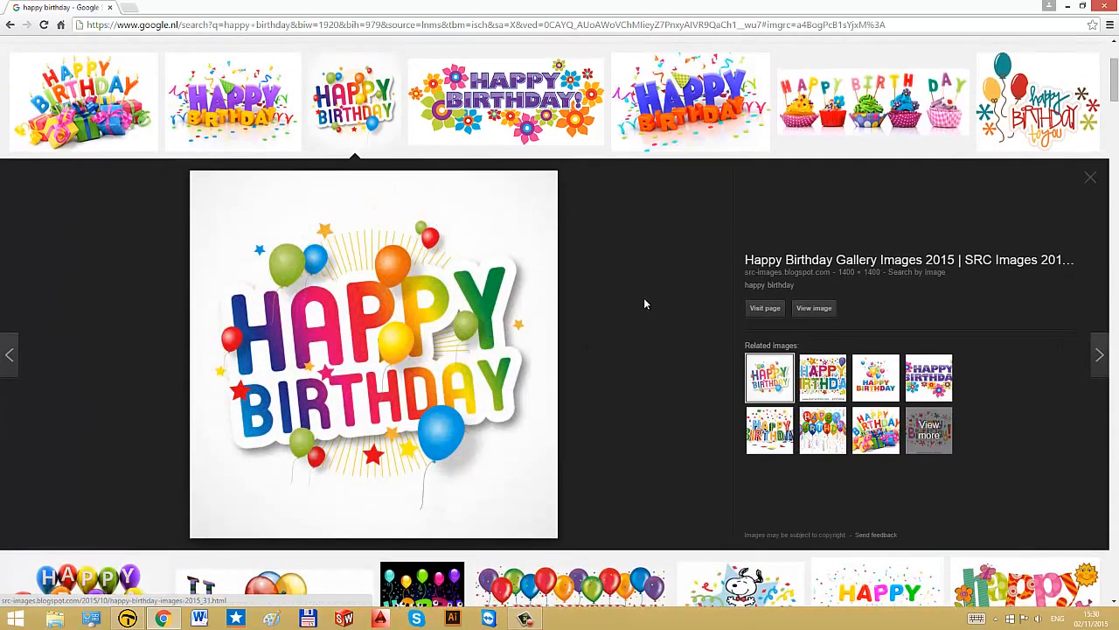
scroll(647, 279, "down", 1)
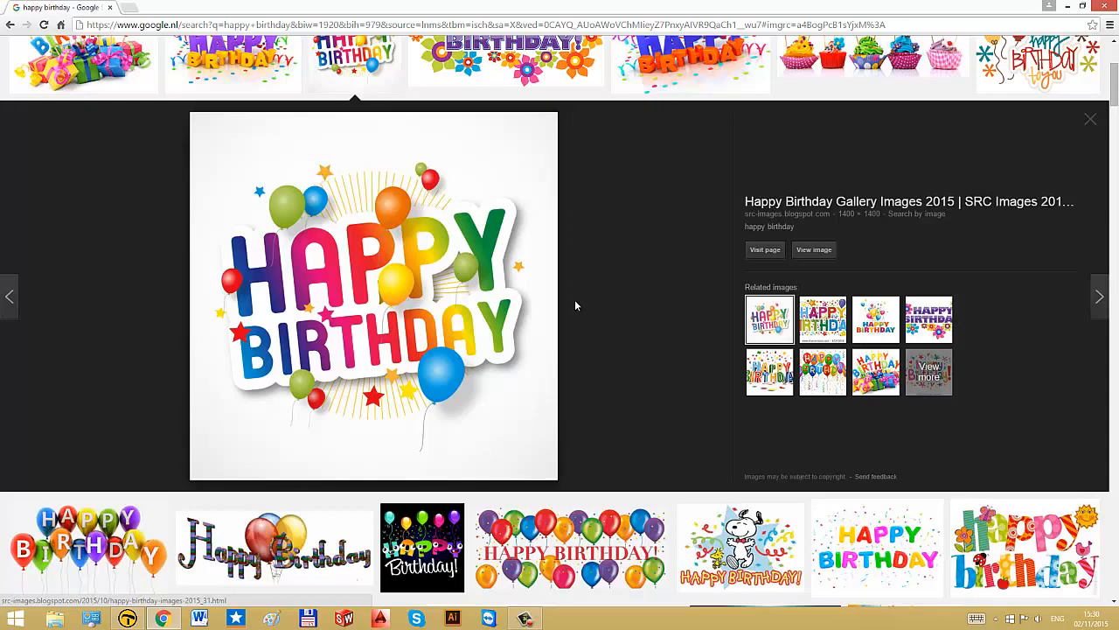
right_click(343, 254)
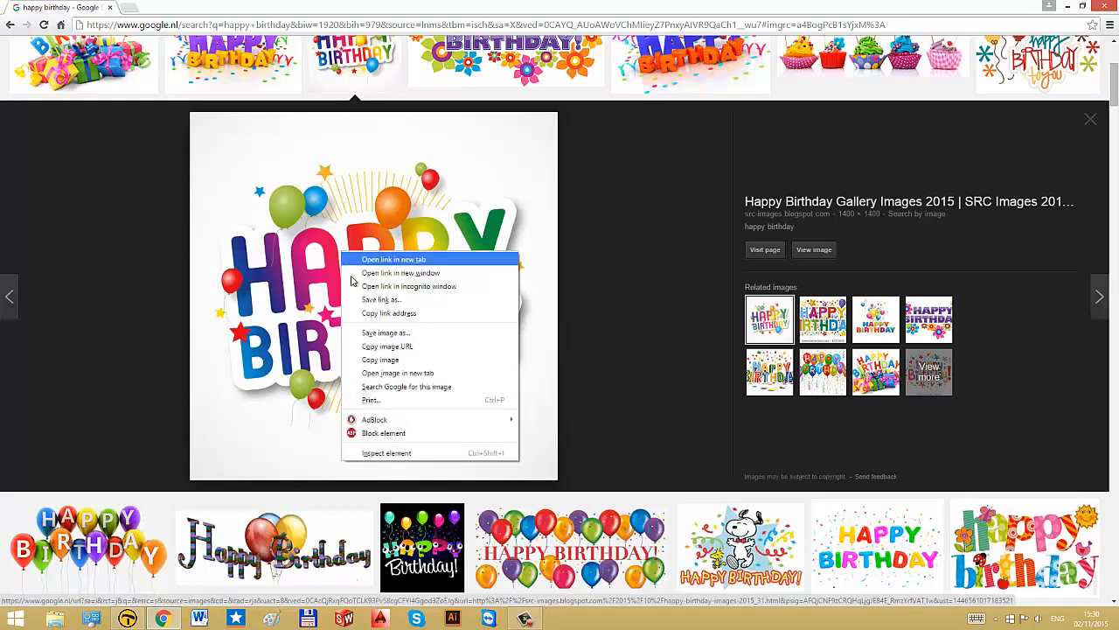
left_click(415, 359)
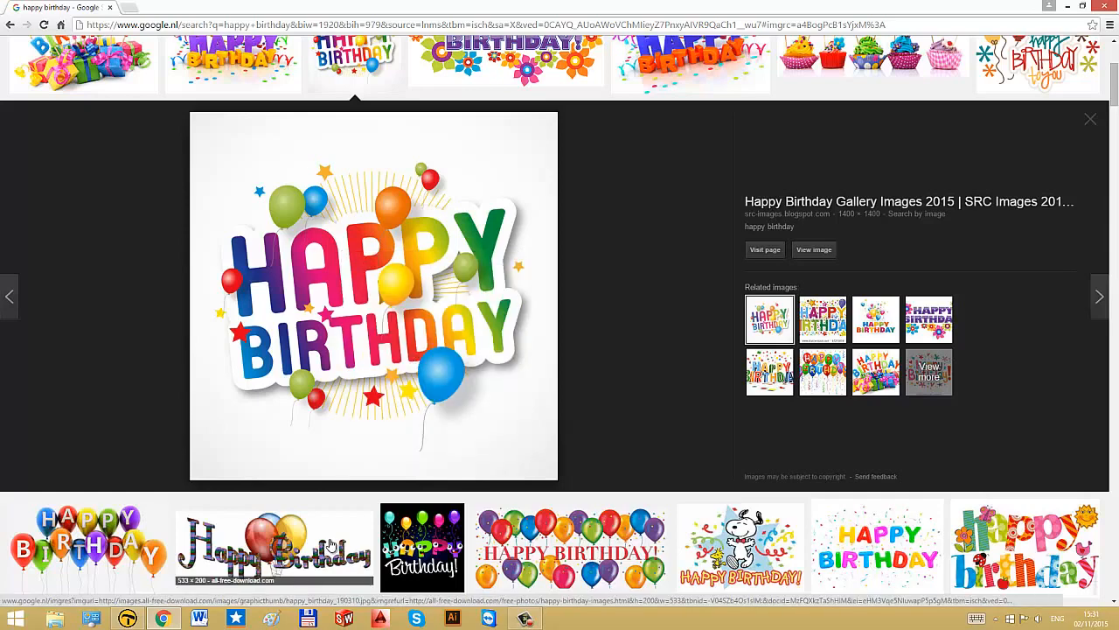
Step: Switch to TactileView and paste the copied image onto the page
left_click(128, 620)
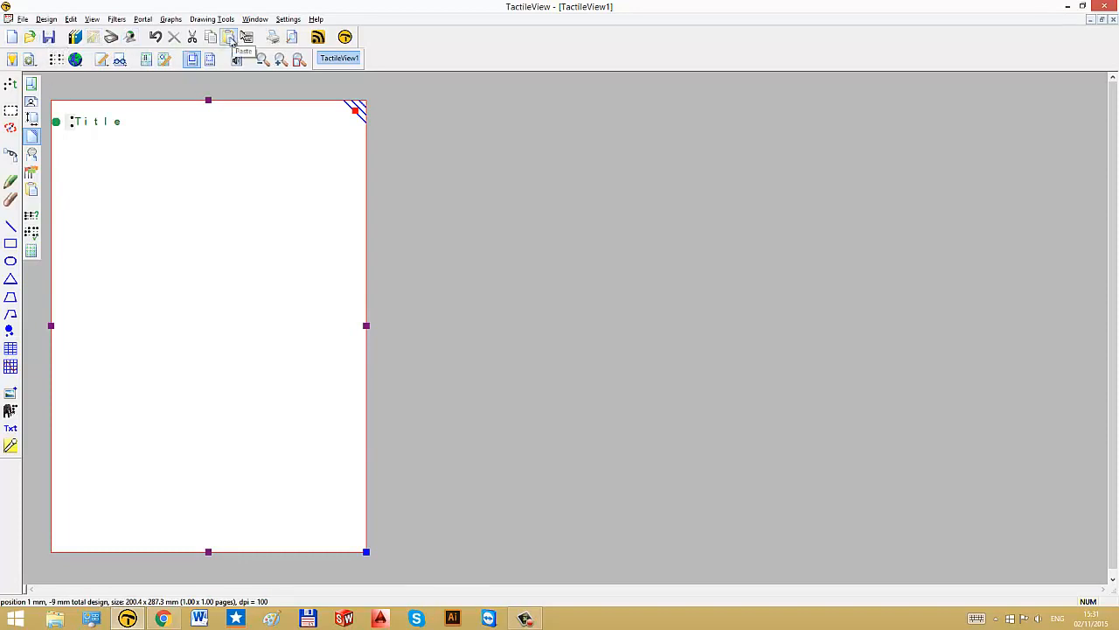
right_click(72, 162)
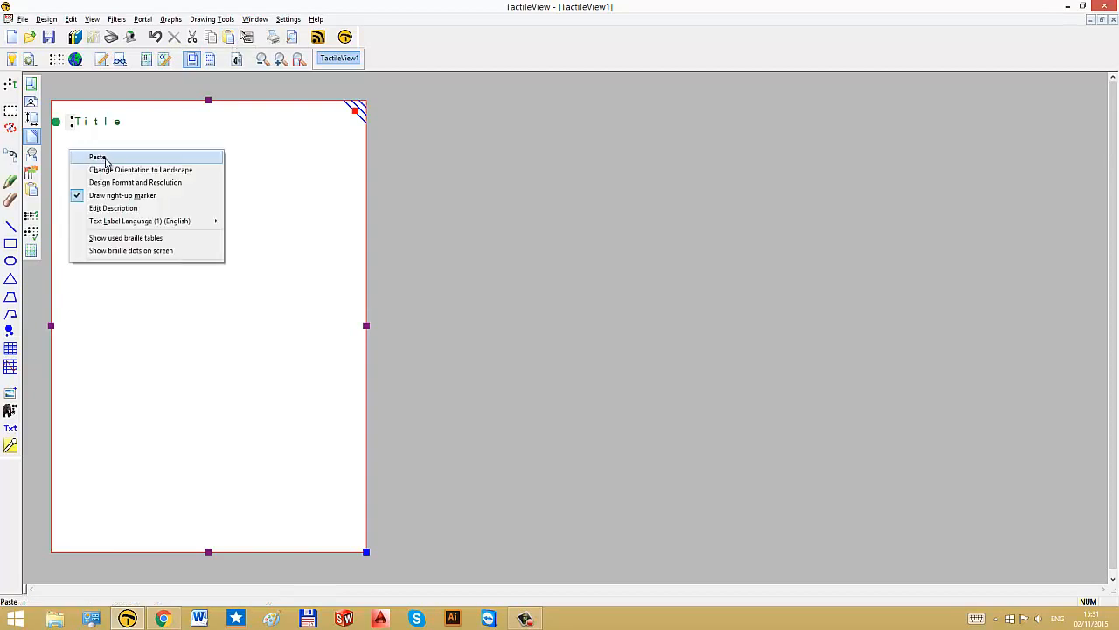
left_click(105, 157)
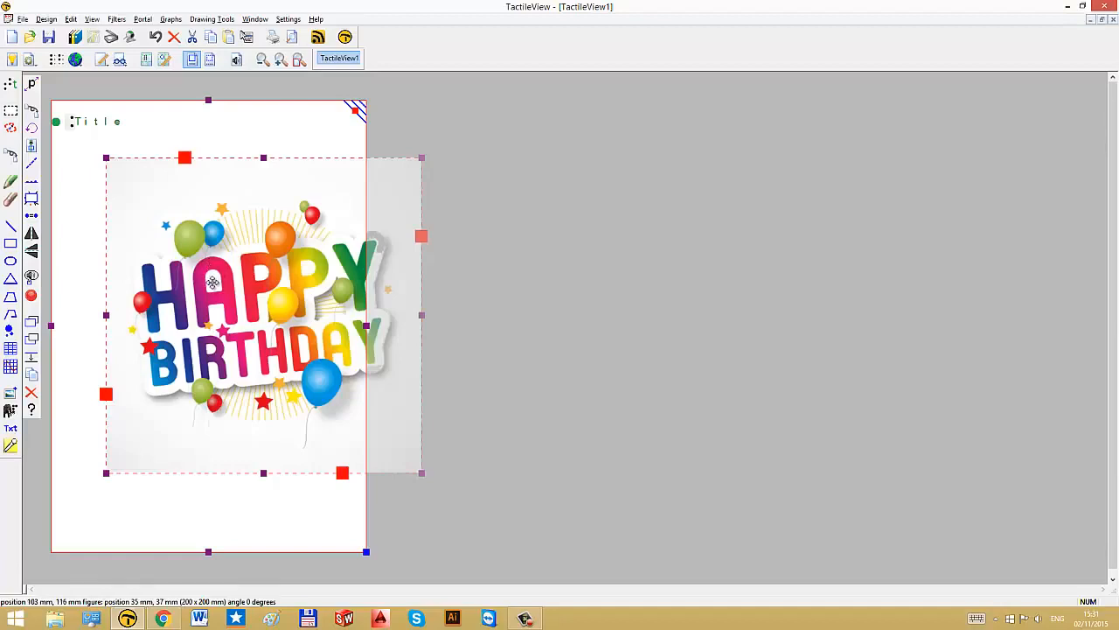
Step: Move the pasted image up and enlarge it to about 213 x 213 mm to fill the page width
left_click_drag(212, 286, 149, 261)
left_click_drag(358, 453, 377, 472)
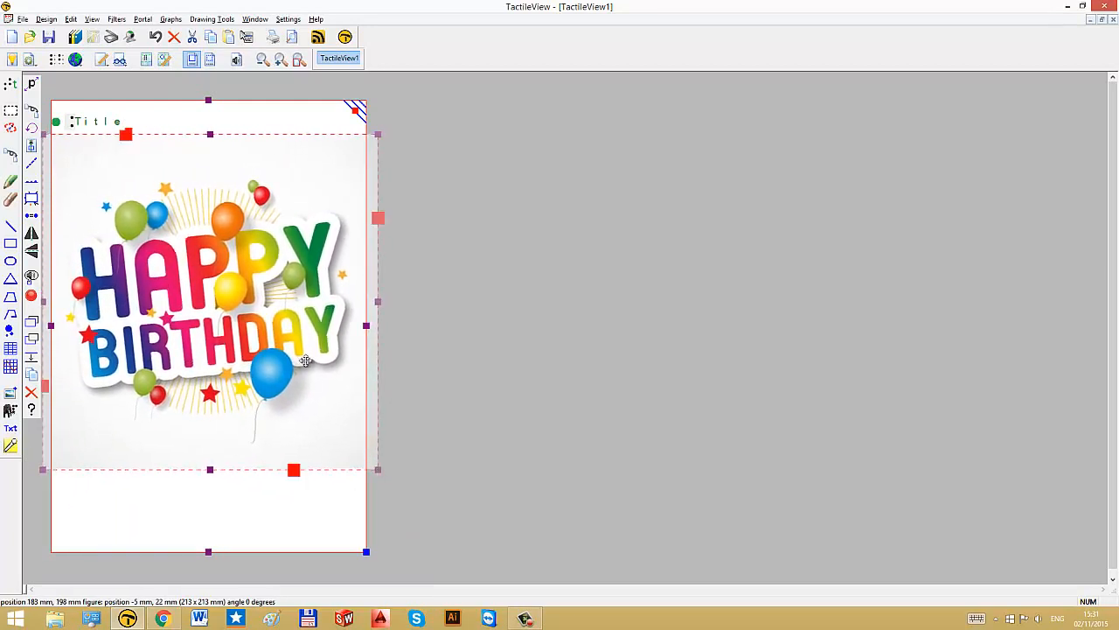
left_click(452, 305)
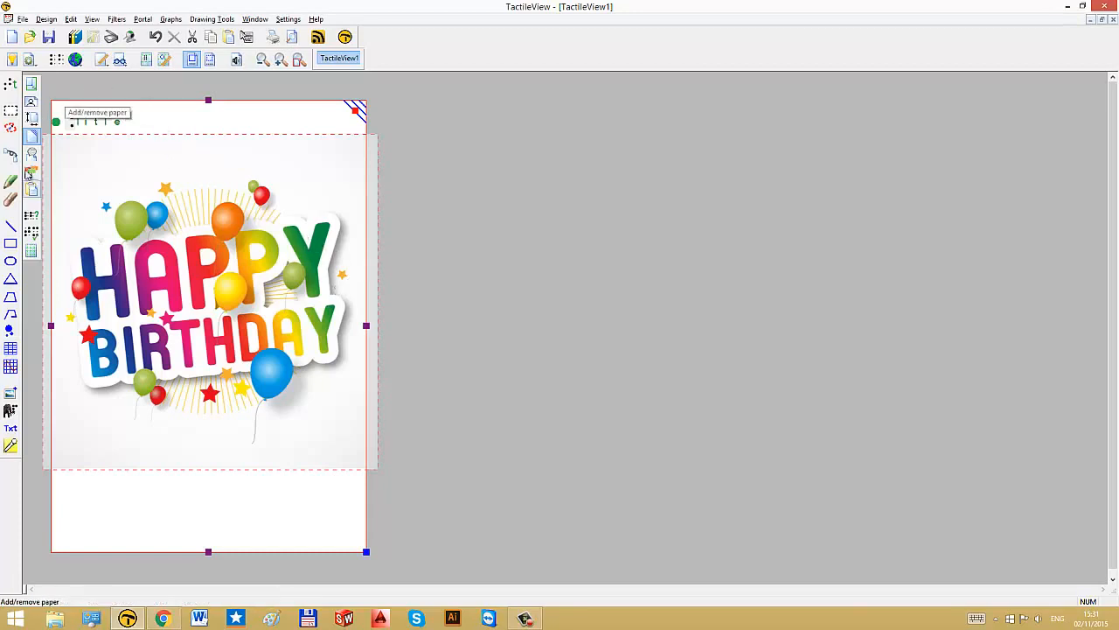
Step: Convert the image to a line drawing with the threshold set to about 23
left_click(12, 155)
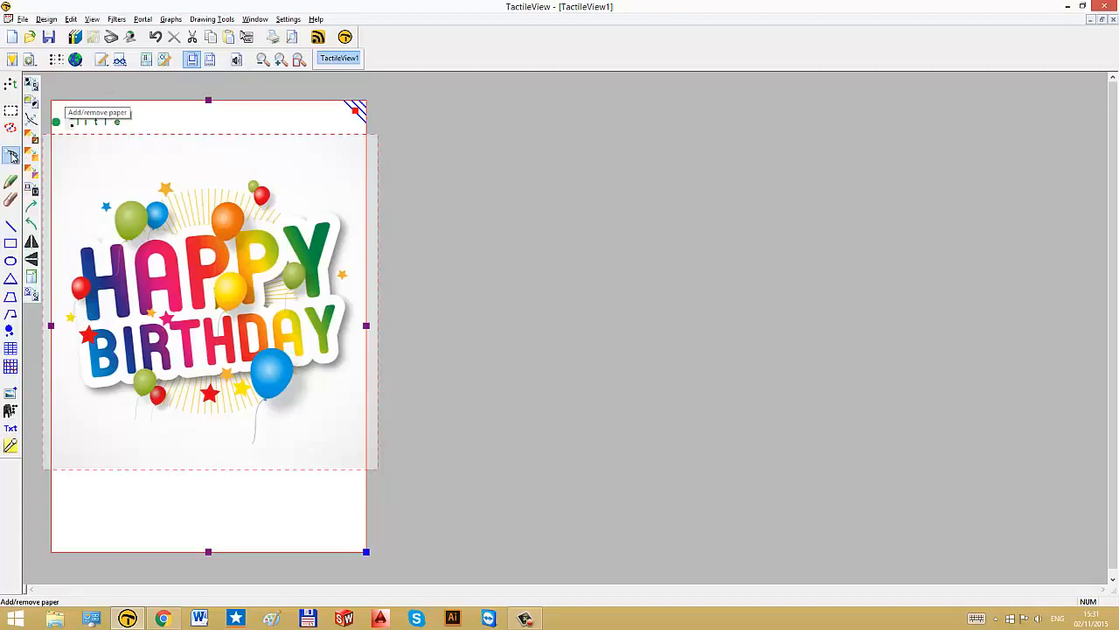
left_click(35, 84)
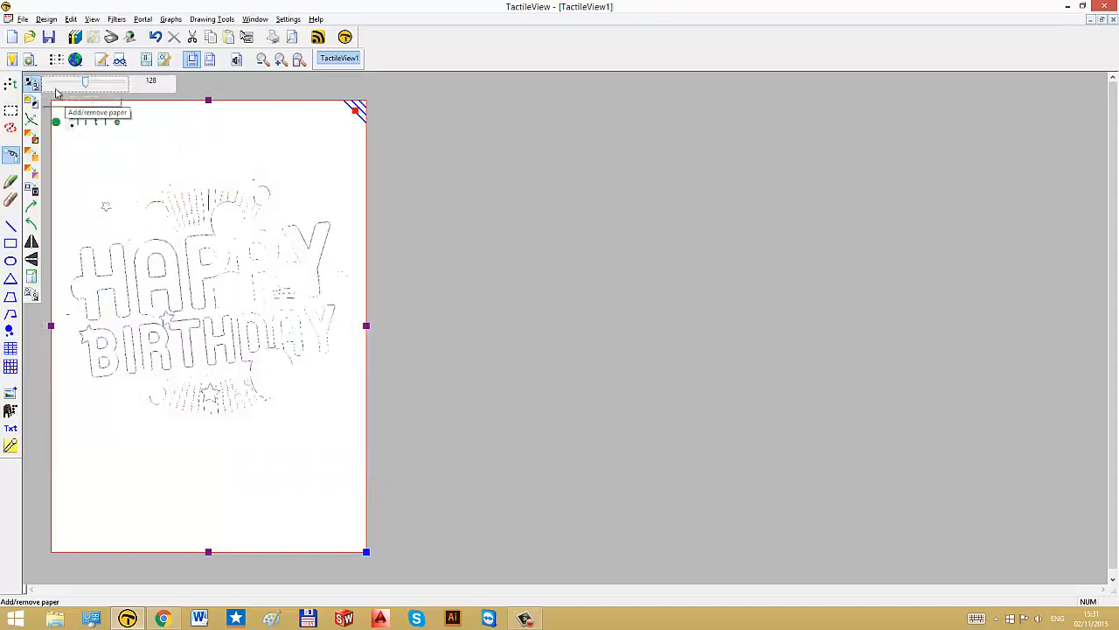
left_click_drag(84, 87, 61, 88)
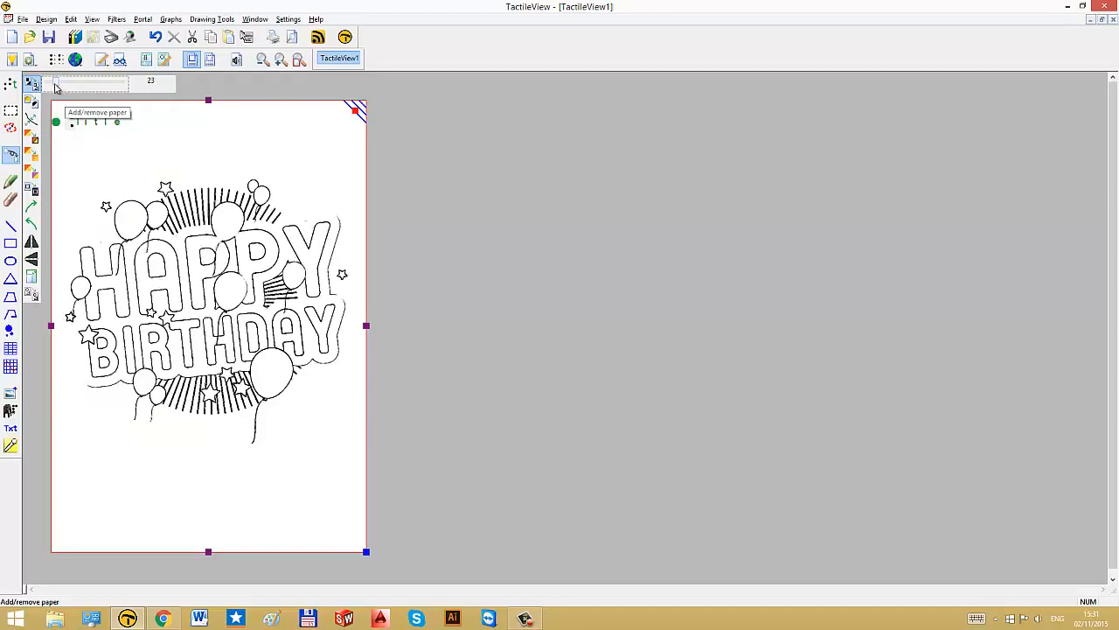
left_click_drag(56, 88, 58, 88)
left_click(325, 143)
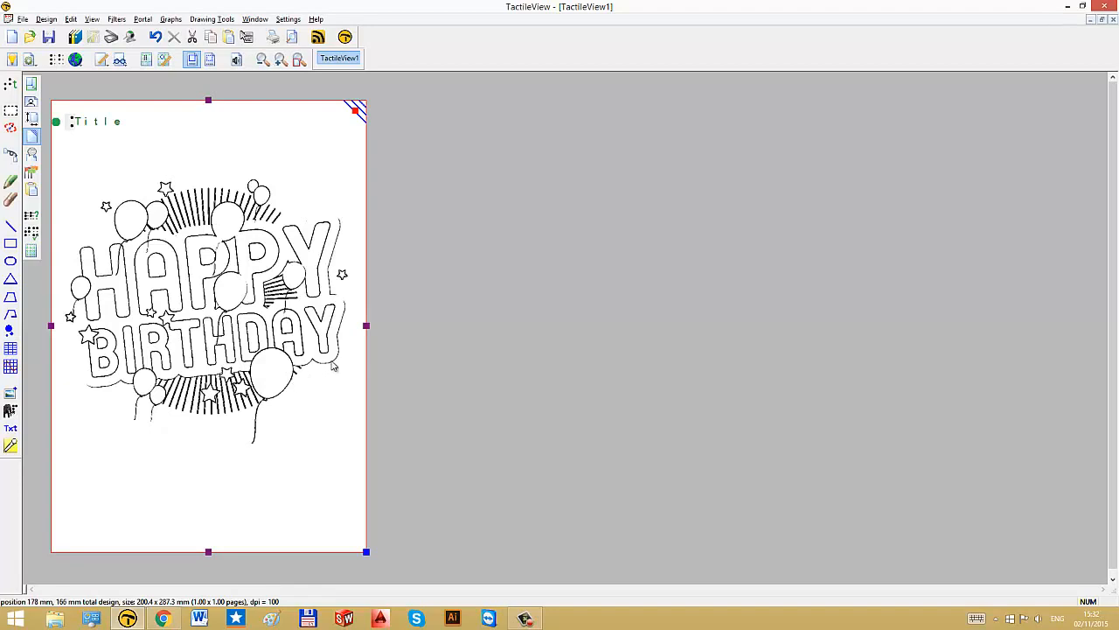
Step: Select the region around the final Y and AY letters and add contours at a level of about 63
left_click(10, 110)
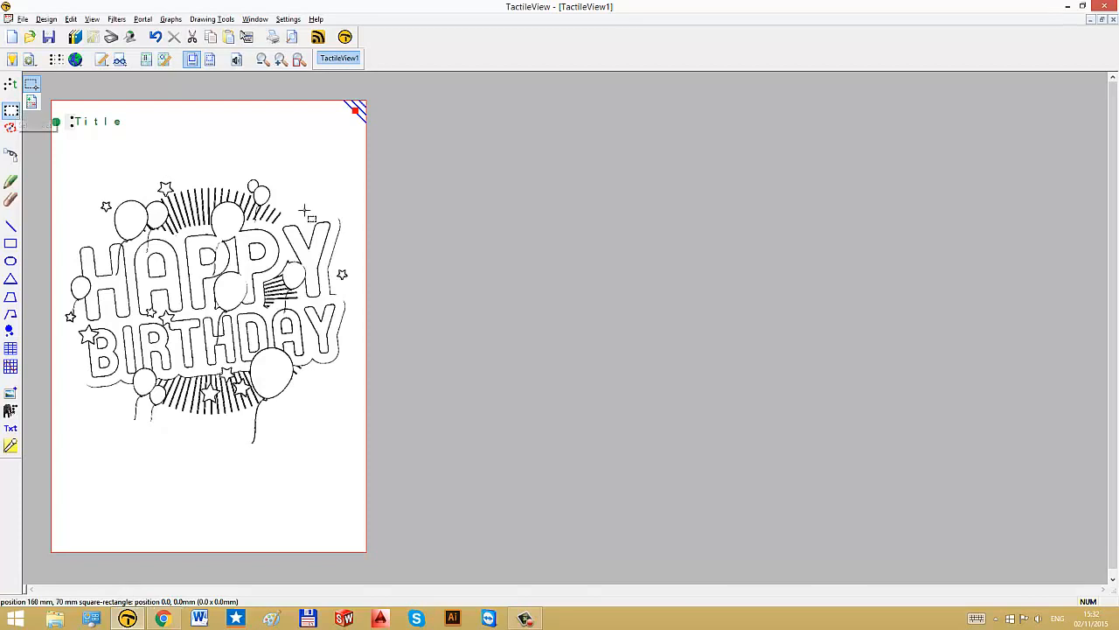
mouse_move(357, 211)
left_mouse_down()
mouse_move(299, 369)
mouse_move(278, 366)
left_mouse_up()
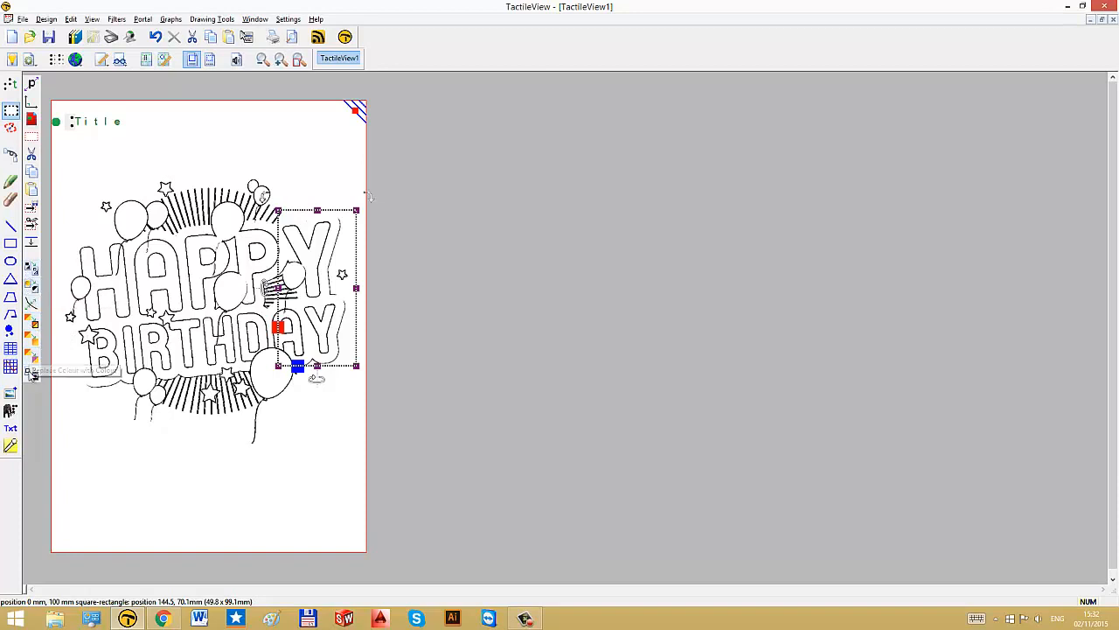
left_click(32, 302)
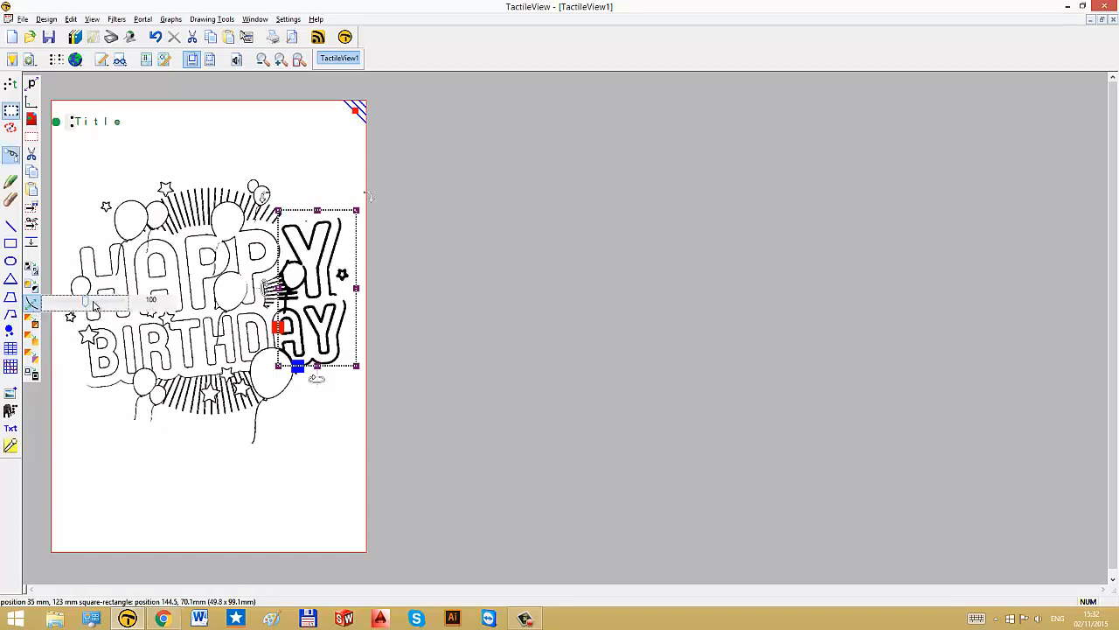
left_click_drag(94, 305, 74, 304)
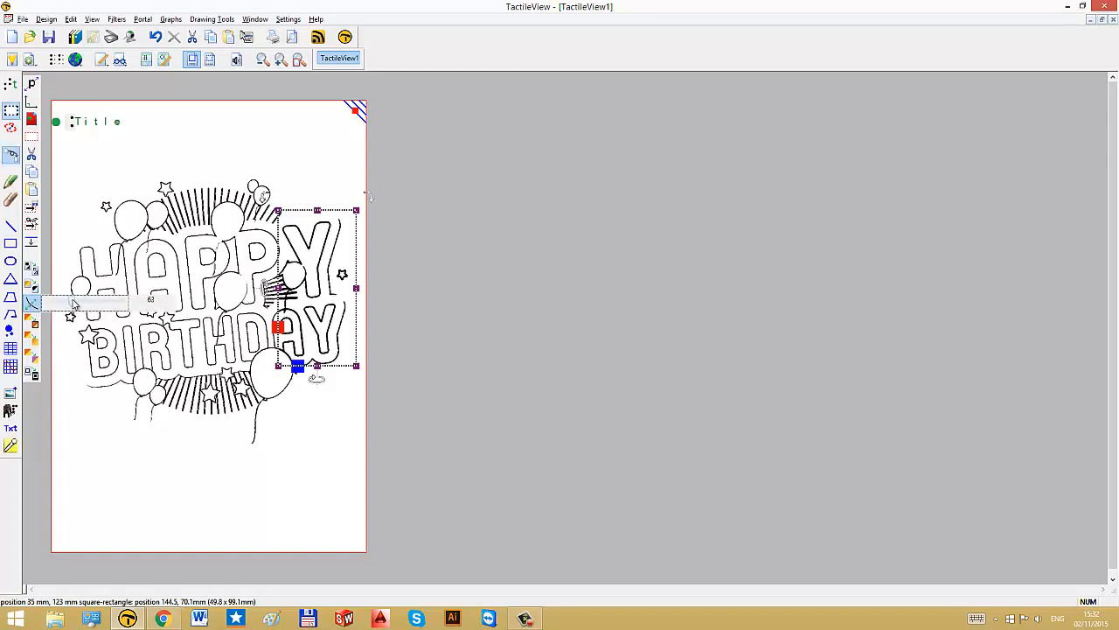
left_click(171, 454)
left_click_drag(170, 451, 152, 497)
Step: Erase the stray mark to the right of the letter Y with the eraser
left_click(11, 199)
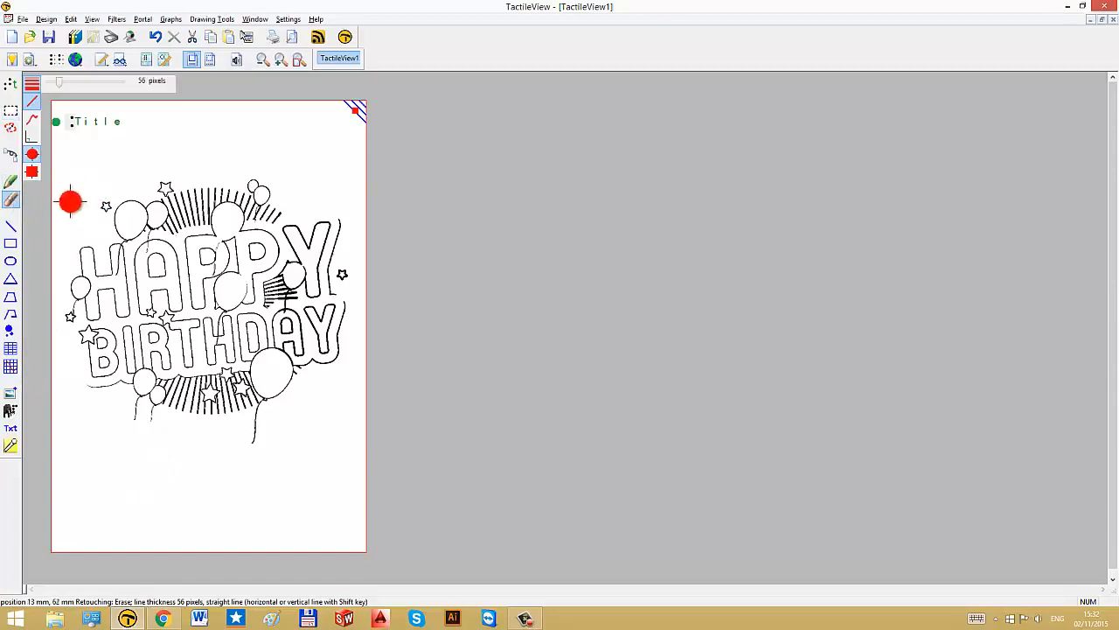
left_click(346, 274)
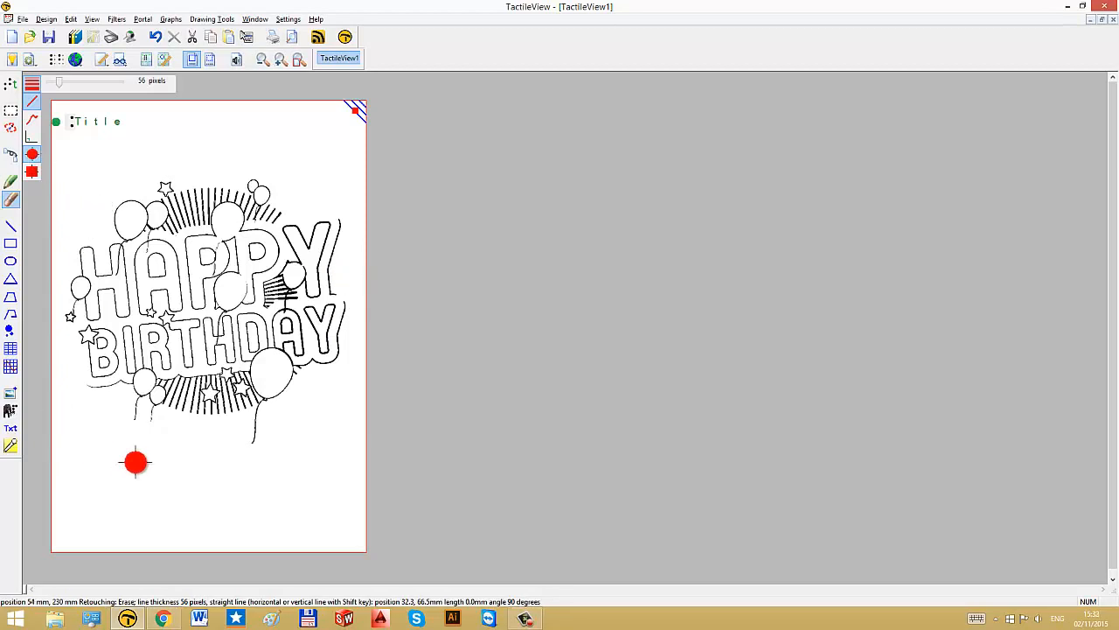
left_click(11, 202)
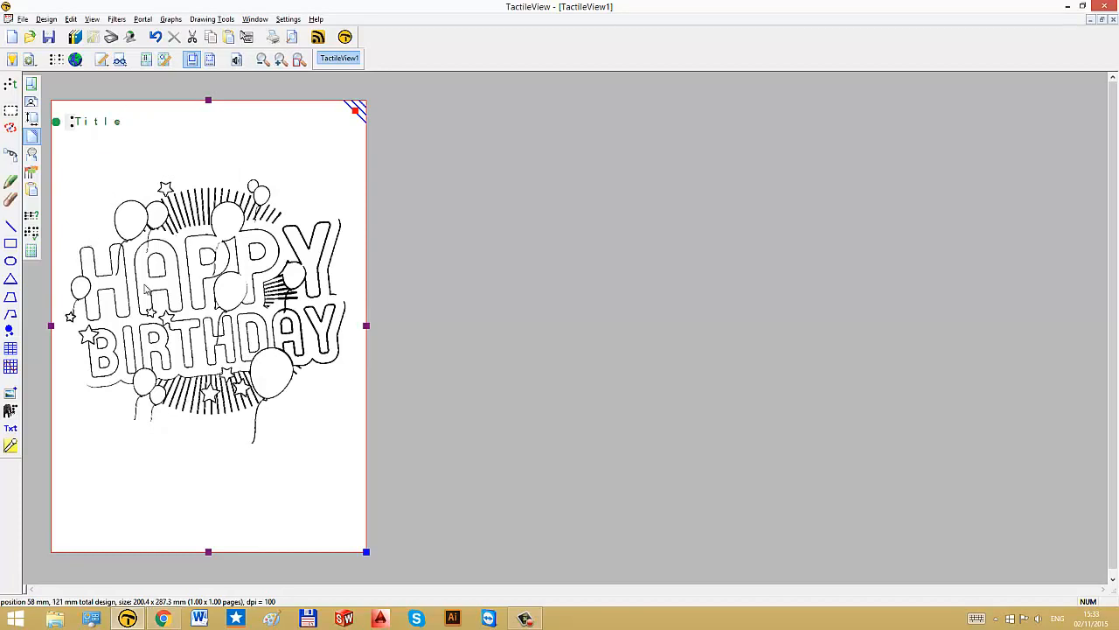
Step: Replace the title label text with Happy birthday! and widen the label onto a single line
left_click(124, 121)
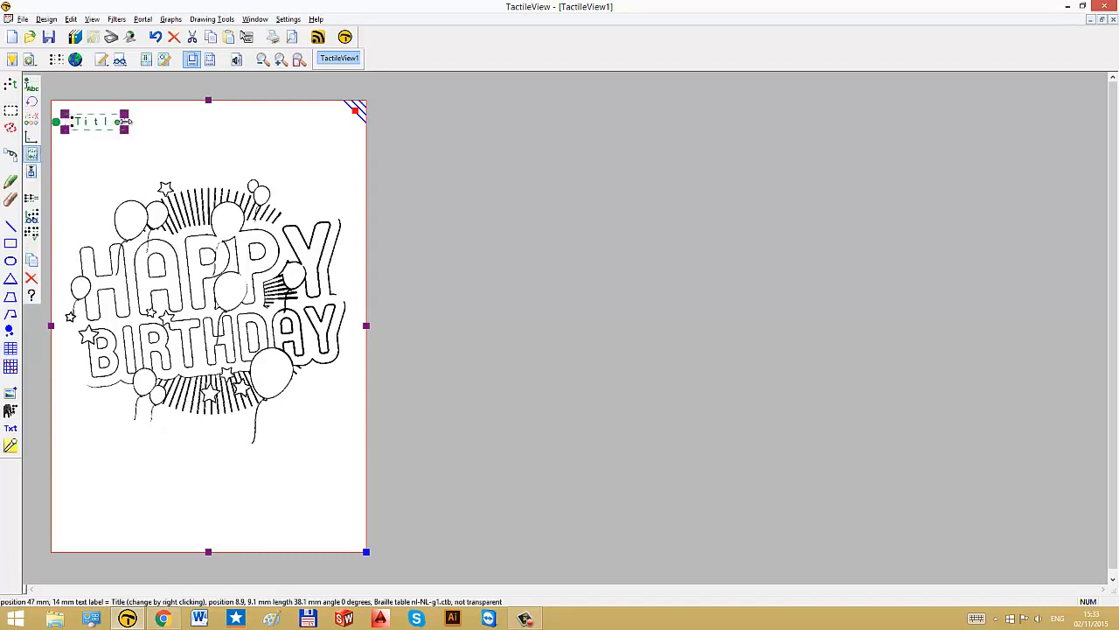
key("BackSpace")
key("BackSpace")
key("BackSpace")
key("BackSpace")
key("BackSpace")
type("Happy")
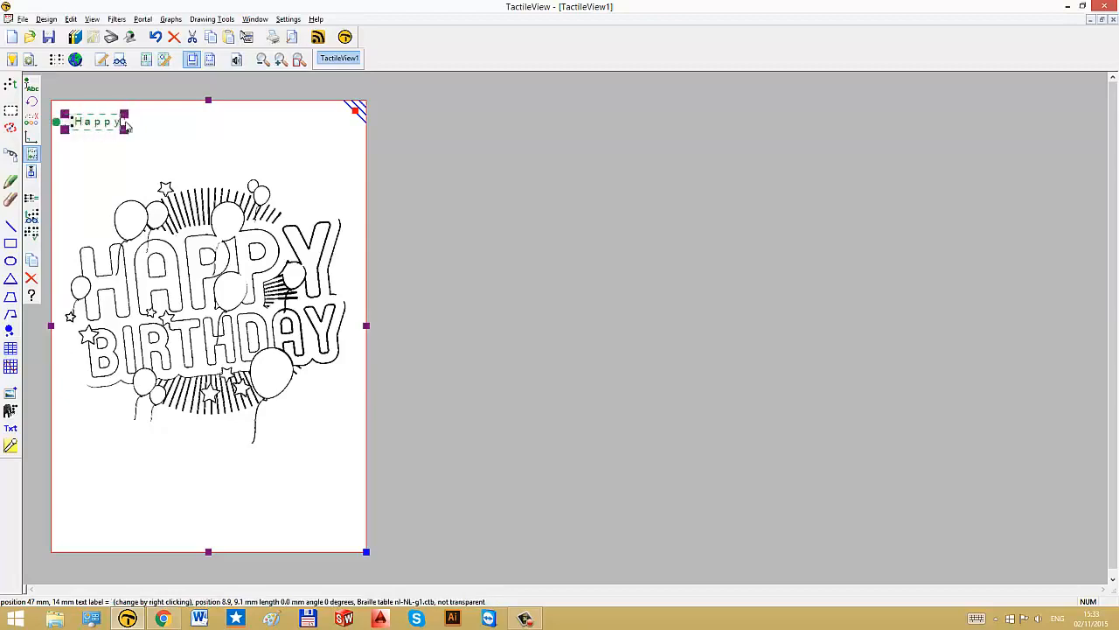
key("Return")
type("birthday")
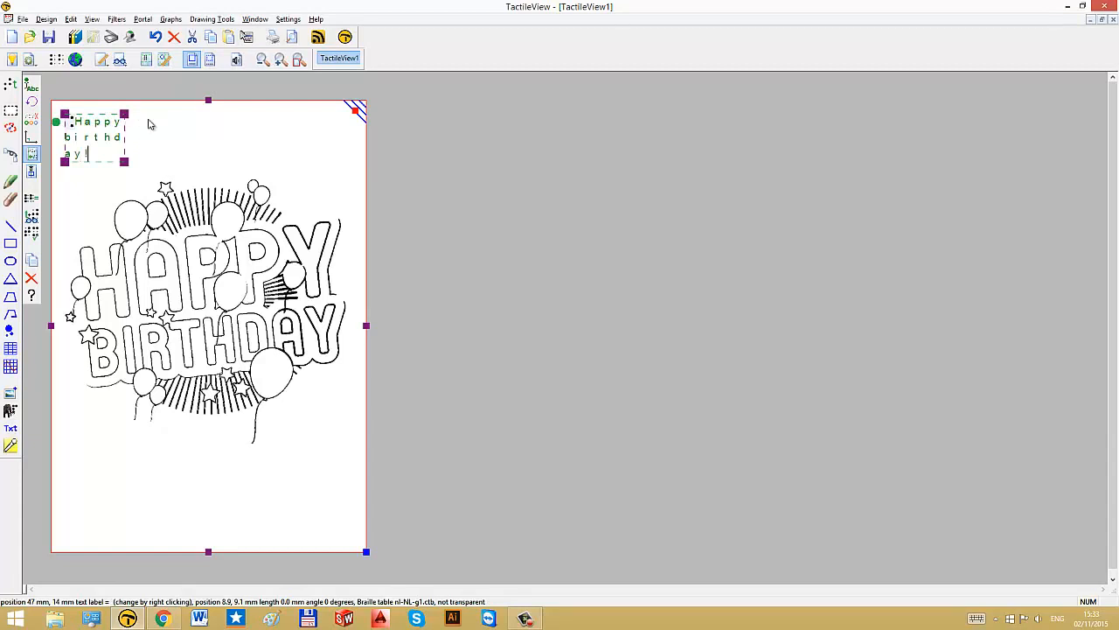
type("!")
left_click_drag(125, 142, 255, 134)
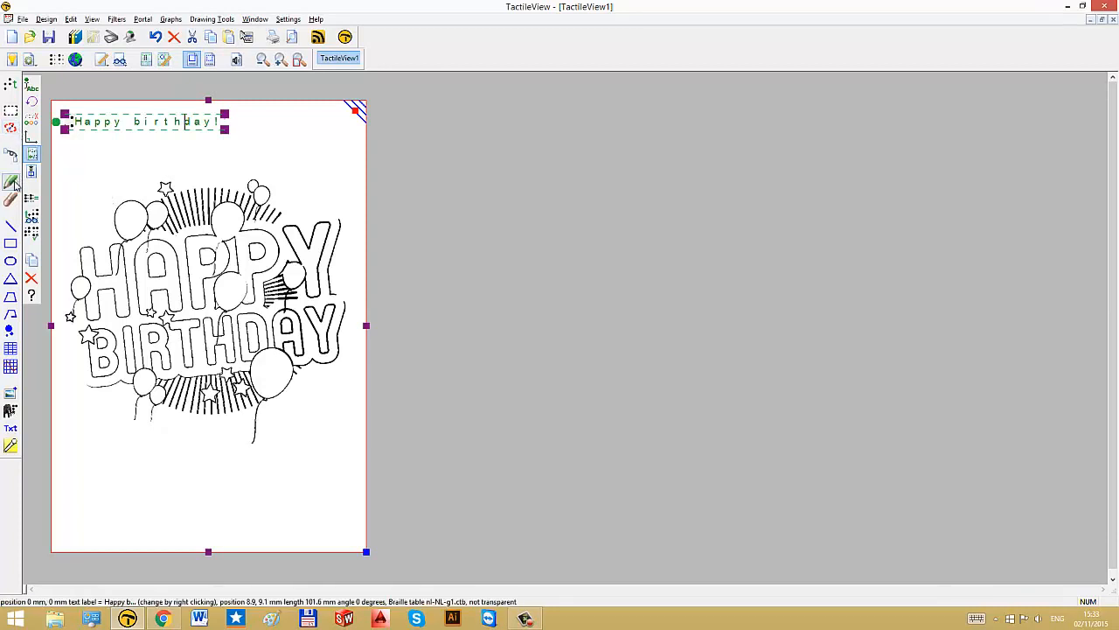
Step: Add a text label reading happy just above the HAPPY lettering and nudge it into place
left_click(8, 87)
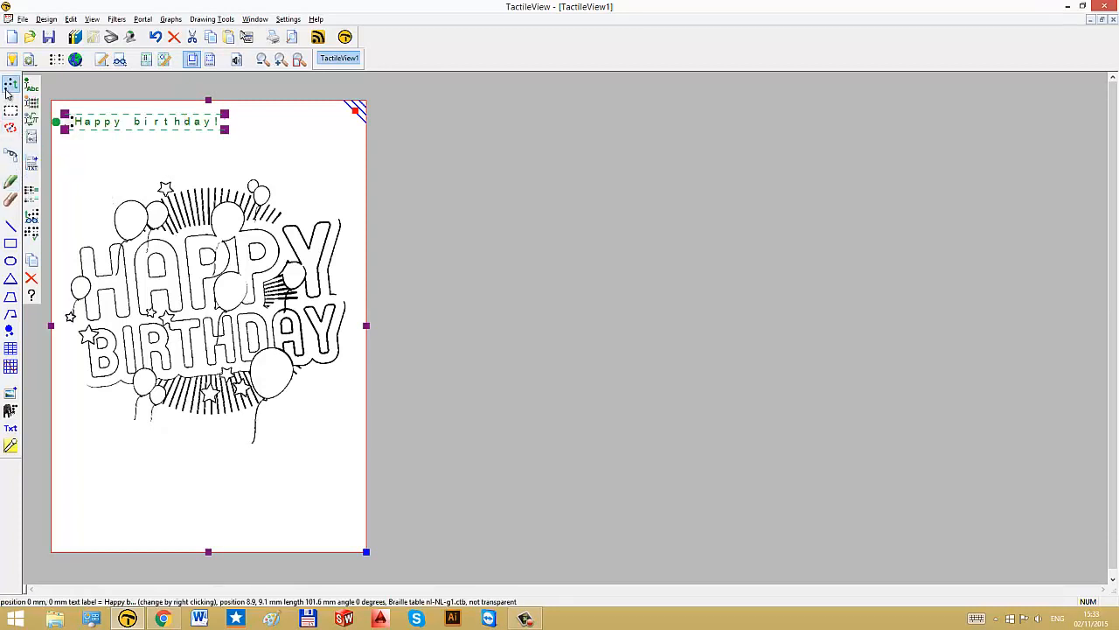
left_click(74, 191)
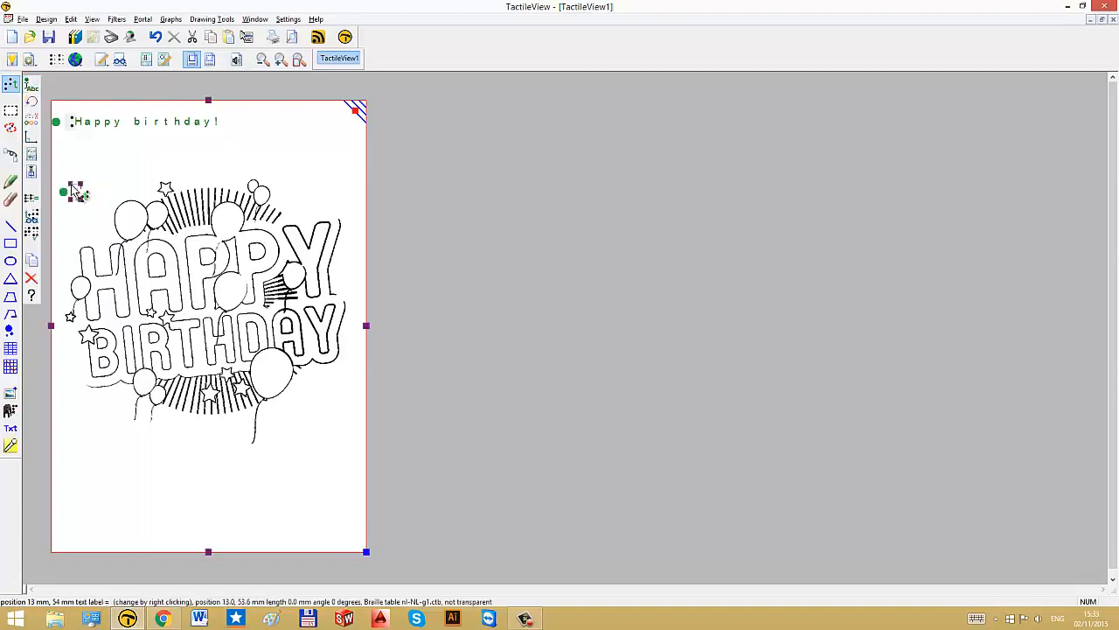
type("happy")
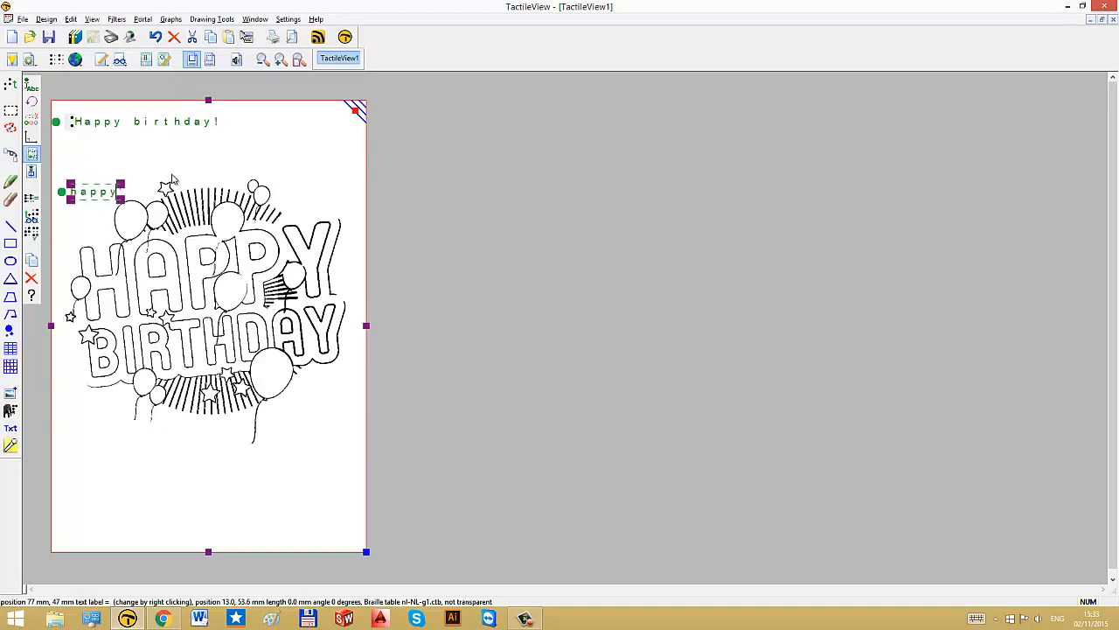
left_click_drag(98, 191, 92, 193)
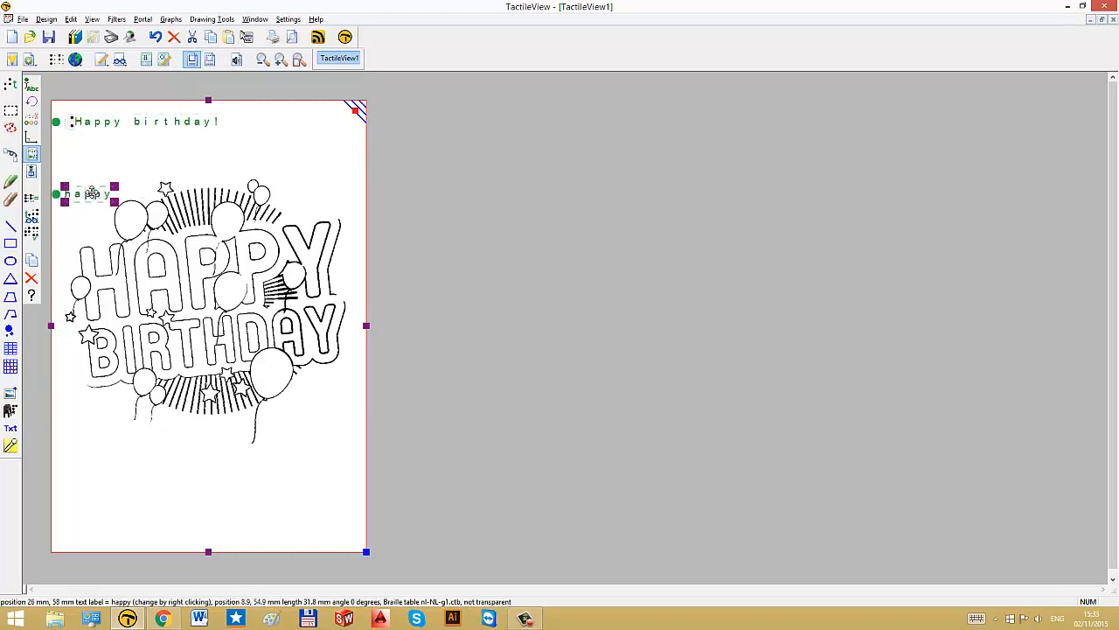
Step: Draw a line about 25 mm long from the happy label down to the letter H
left_click(10, 226)
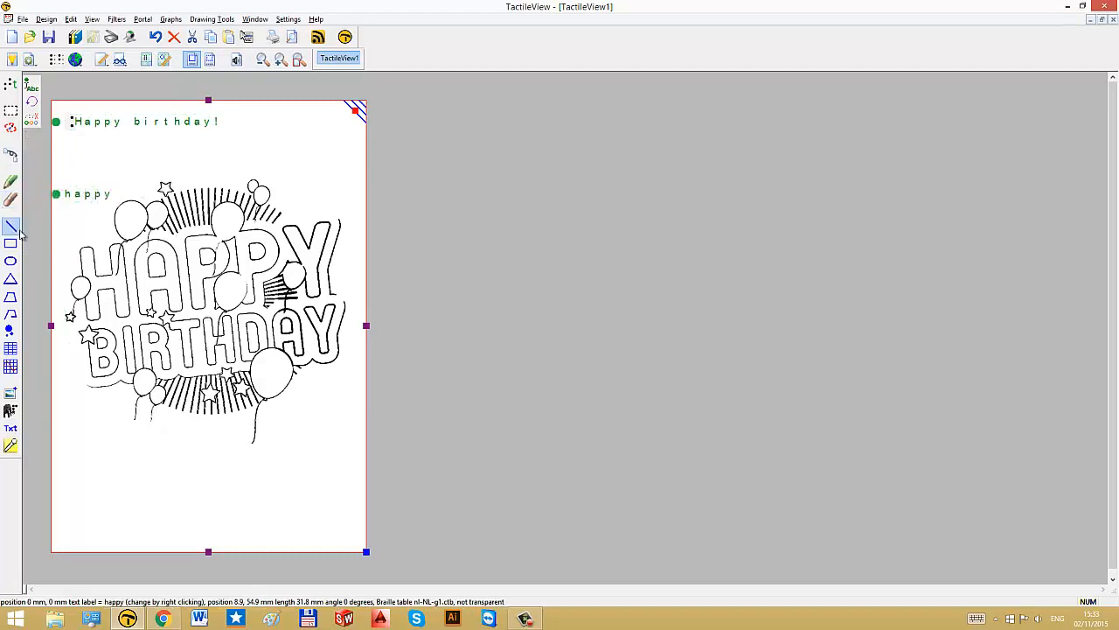
left_click(84, 240)
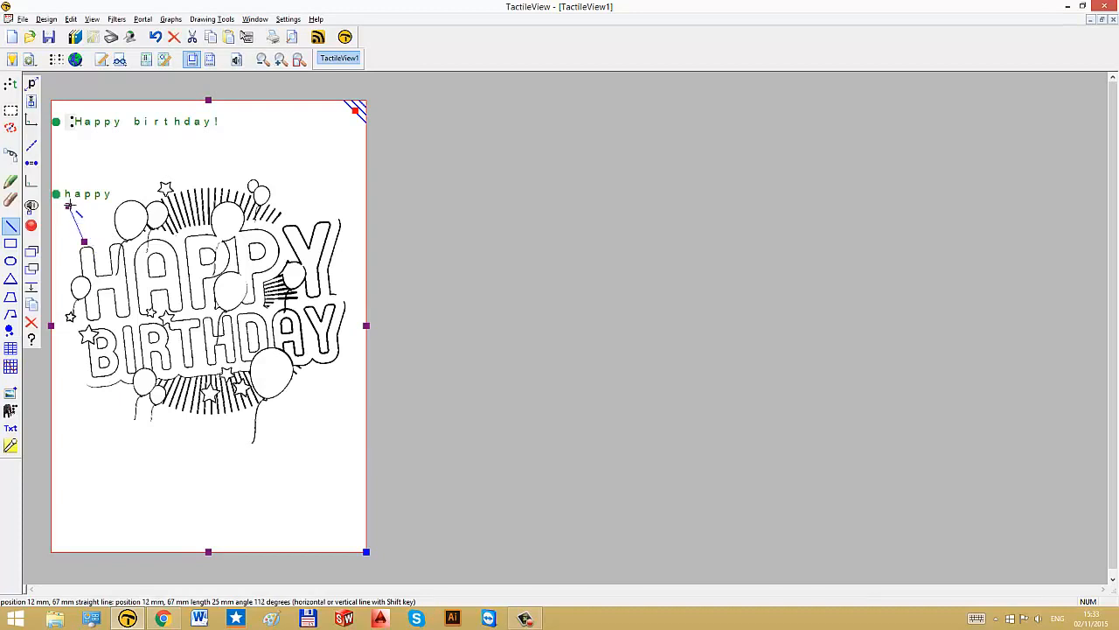
left_click(71, 209)
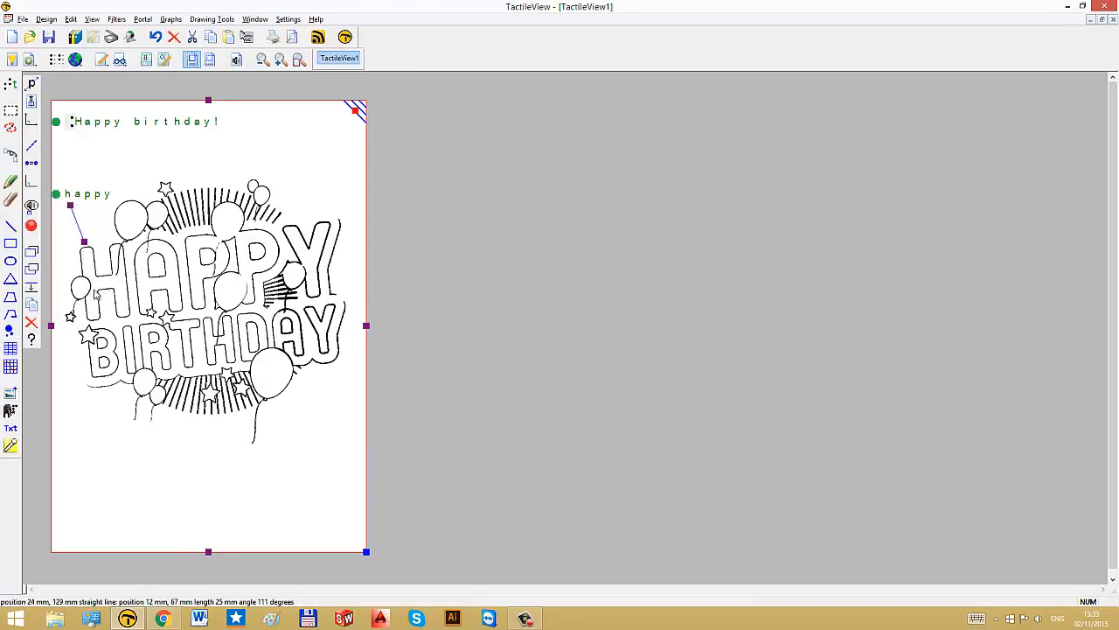
Step: Add a text label reading birthday below the drawing near the lower left
left_click(10, 83)
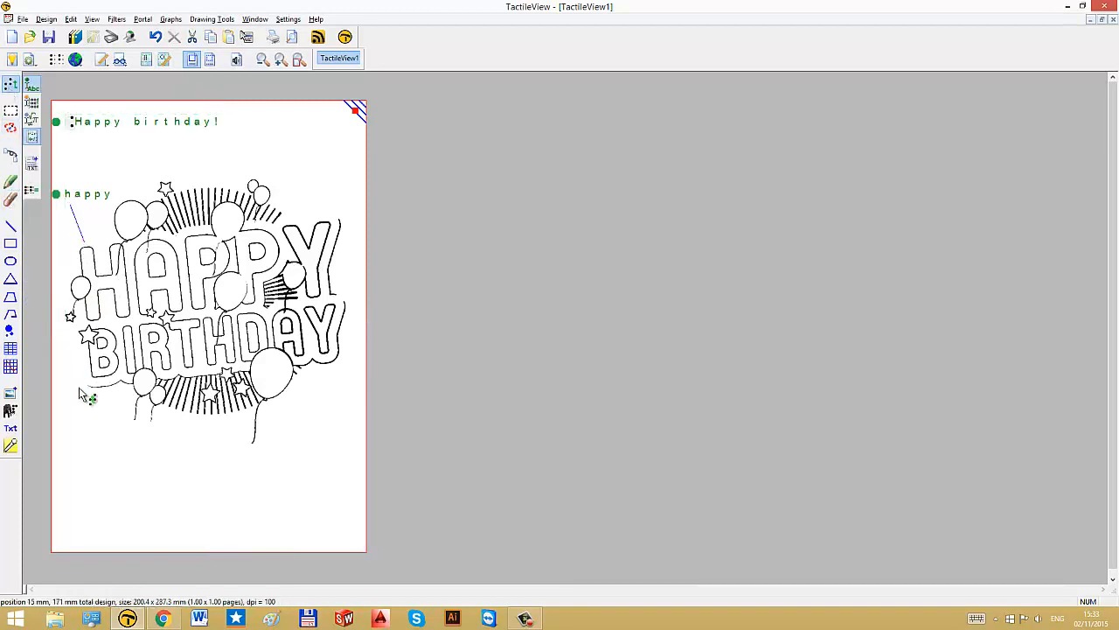
left_click(69, 440)
type("irthday")
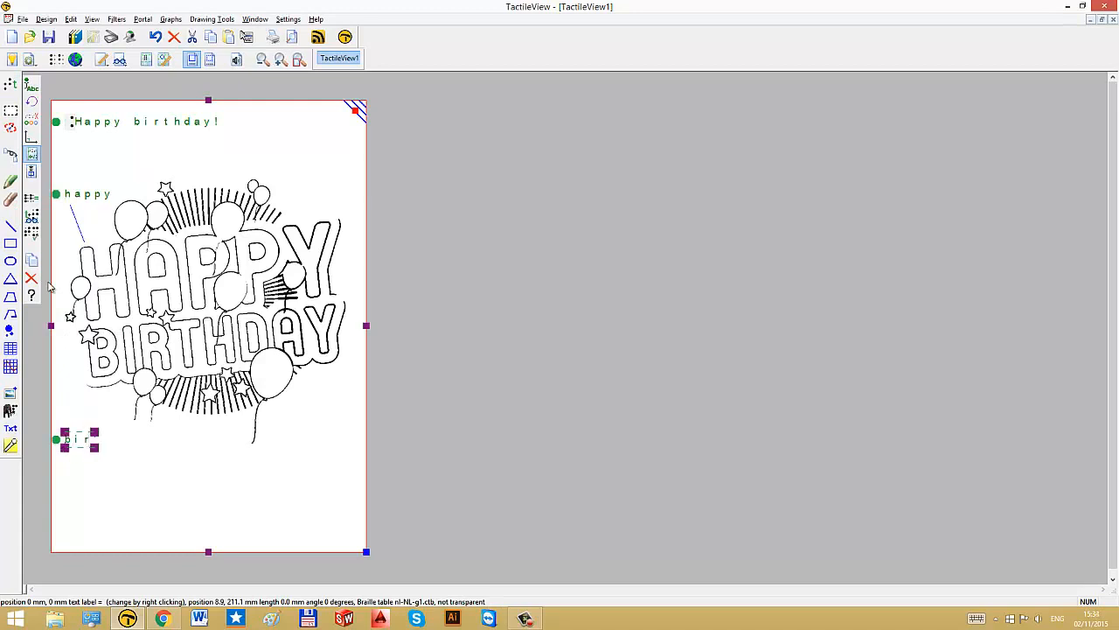
Step: Draw a line about 30 mm long from the birthday label up to the letter B
left_click(10, 226)
mouse_move(75, 423)
left_mouse_down()
mouse_move(100, 387)
mouse_move(87, 378)
left_mouse_up()
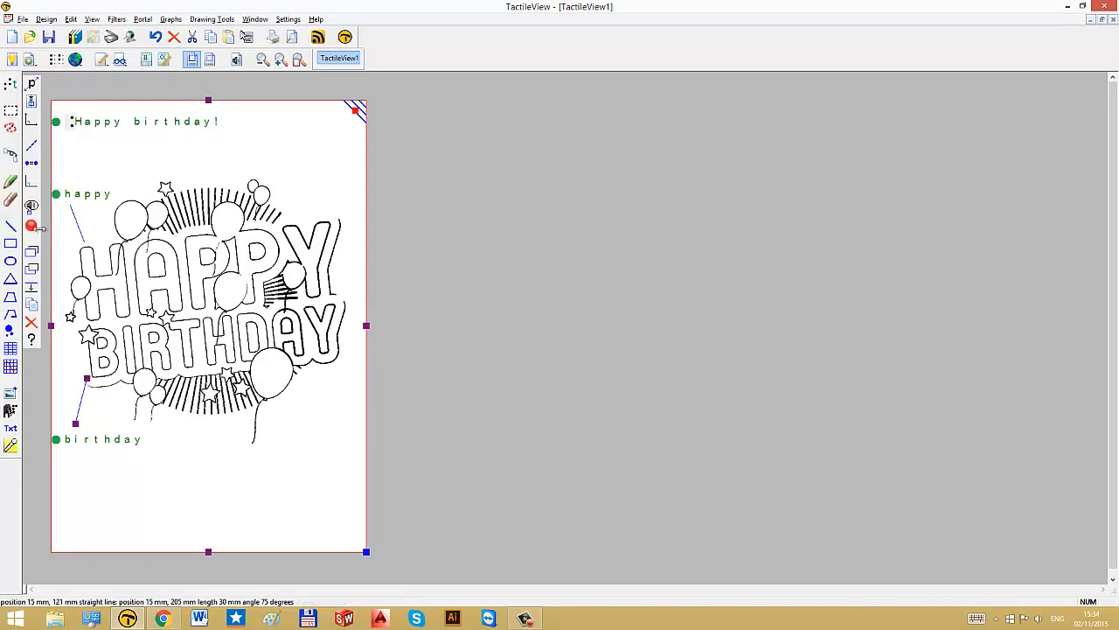
Step: Add a text label reading balloon below the drawing near the lower right
left_click(10, 84)
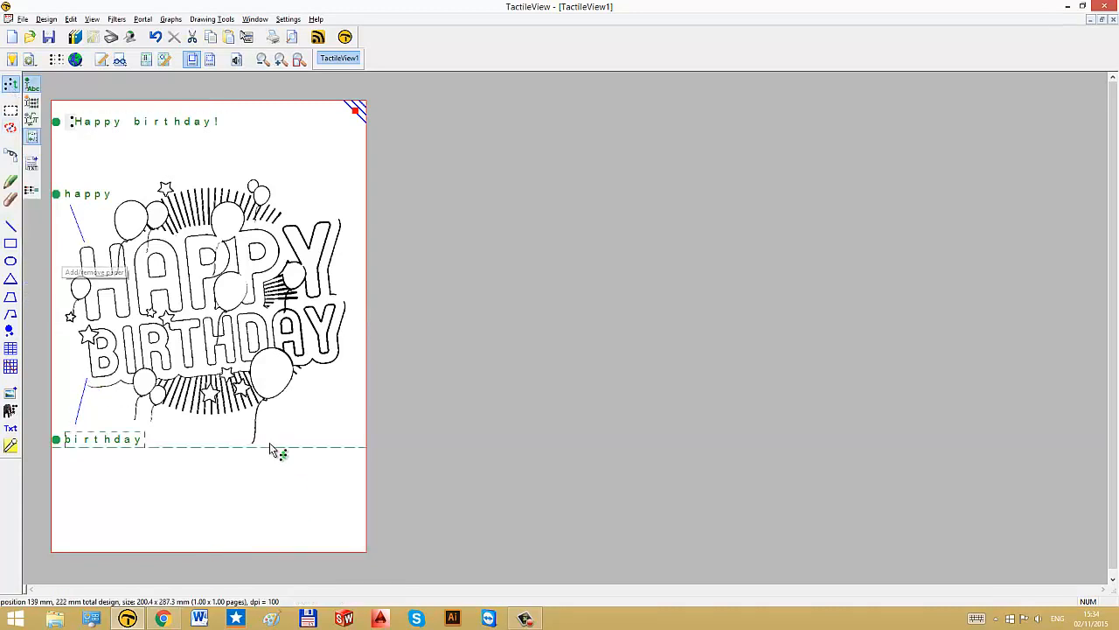
left_click(243, 466)
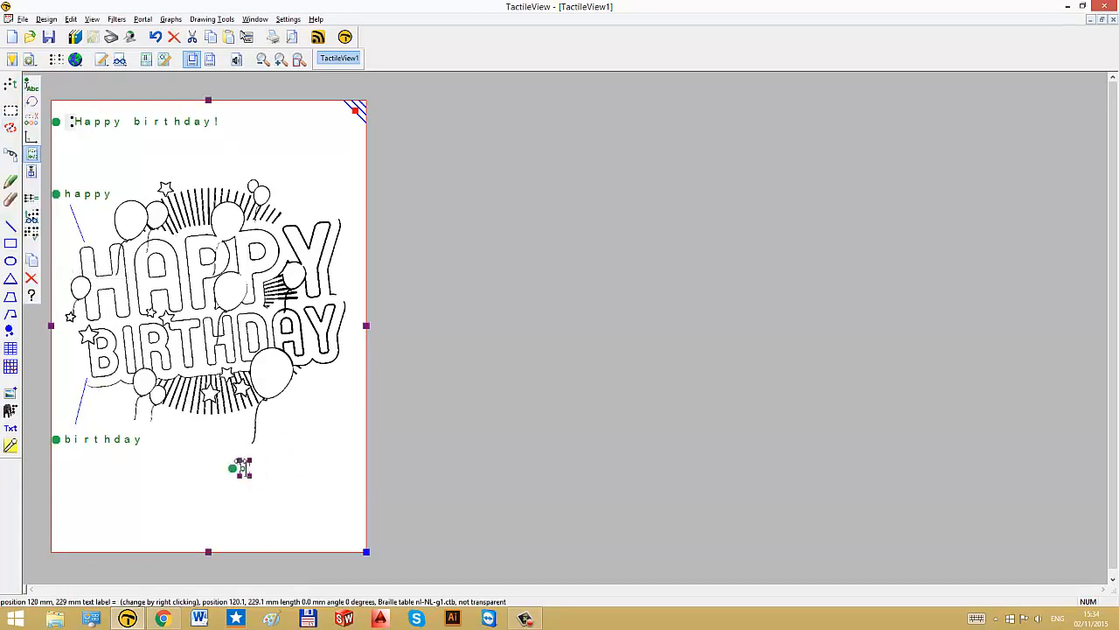
type("balloon")
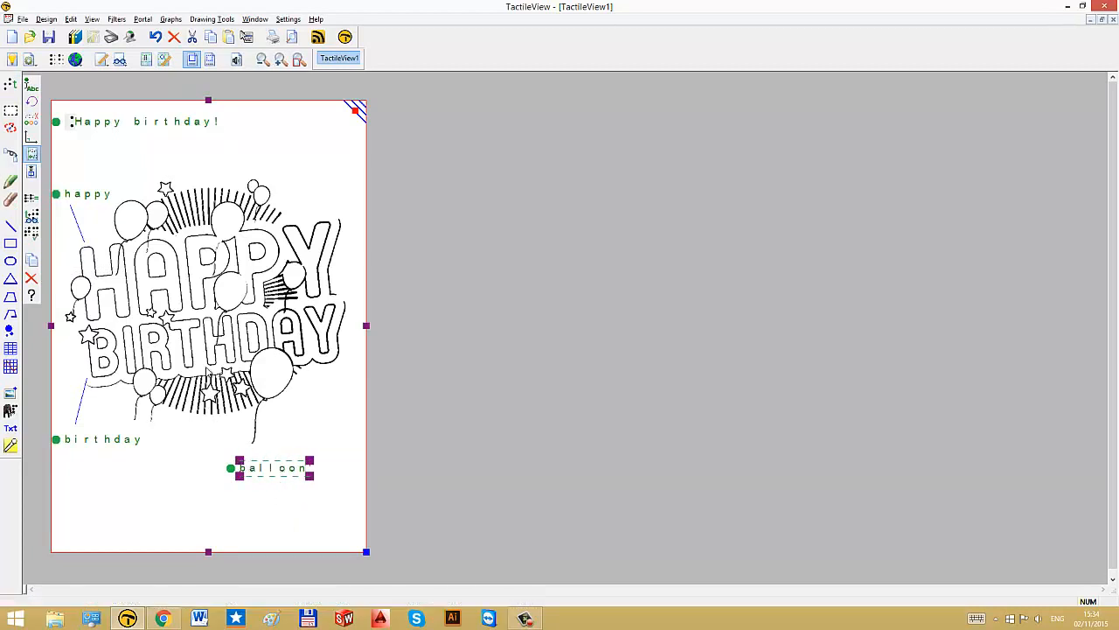
Step: Draw a line about 29 mm long from the lower-right balloon down toward the balloon label
left_click(11, 225)
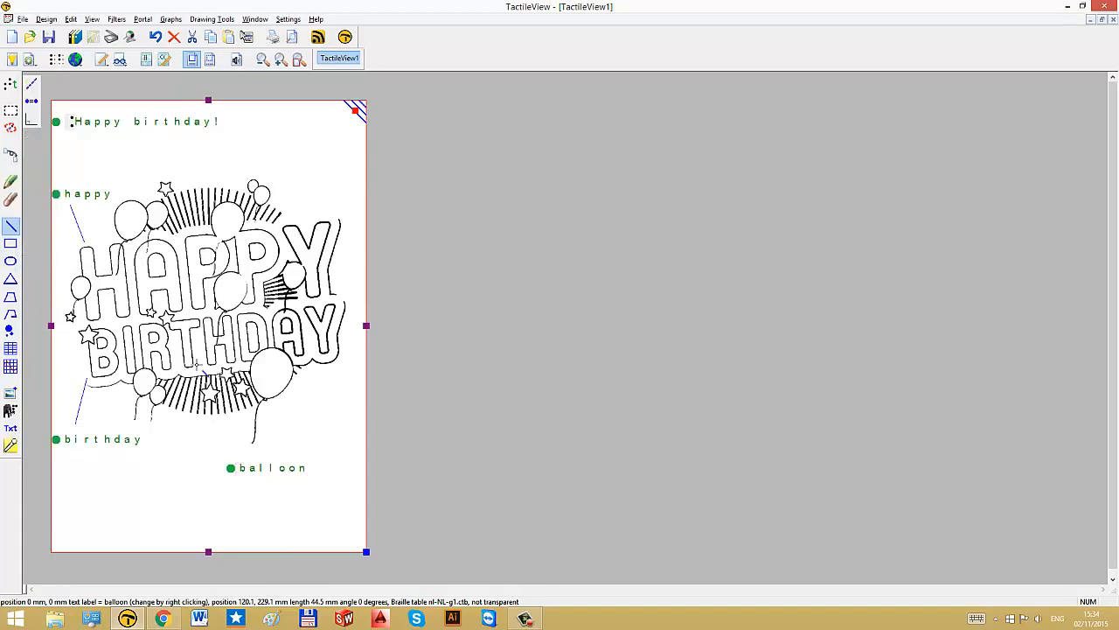
left_click(276, 397)
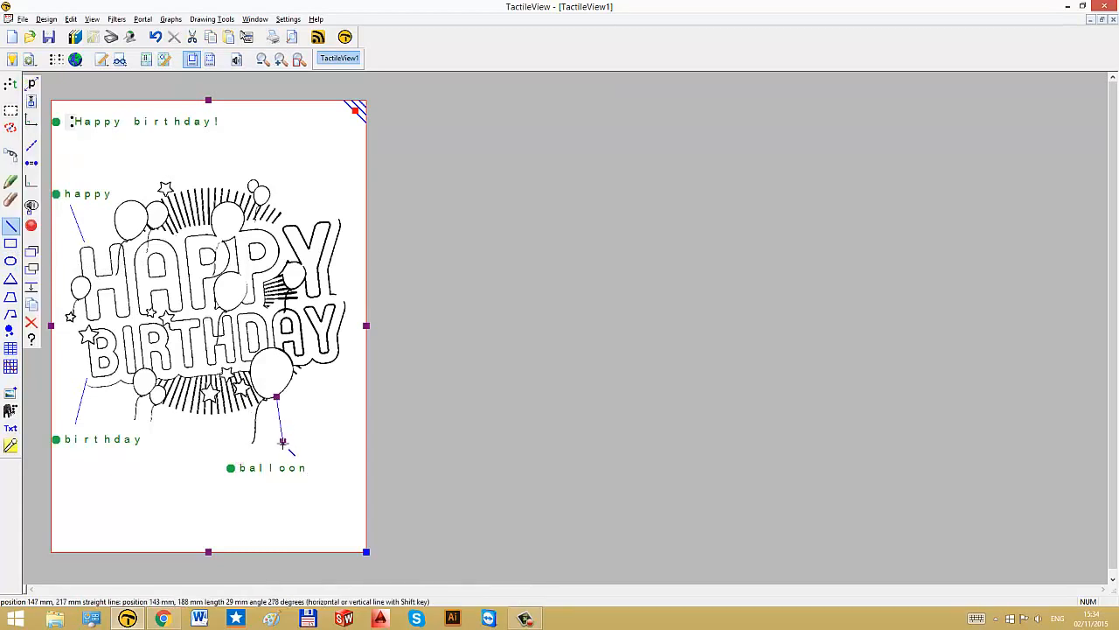
left_click(285, 454)
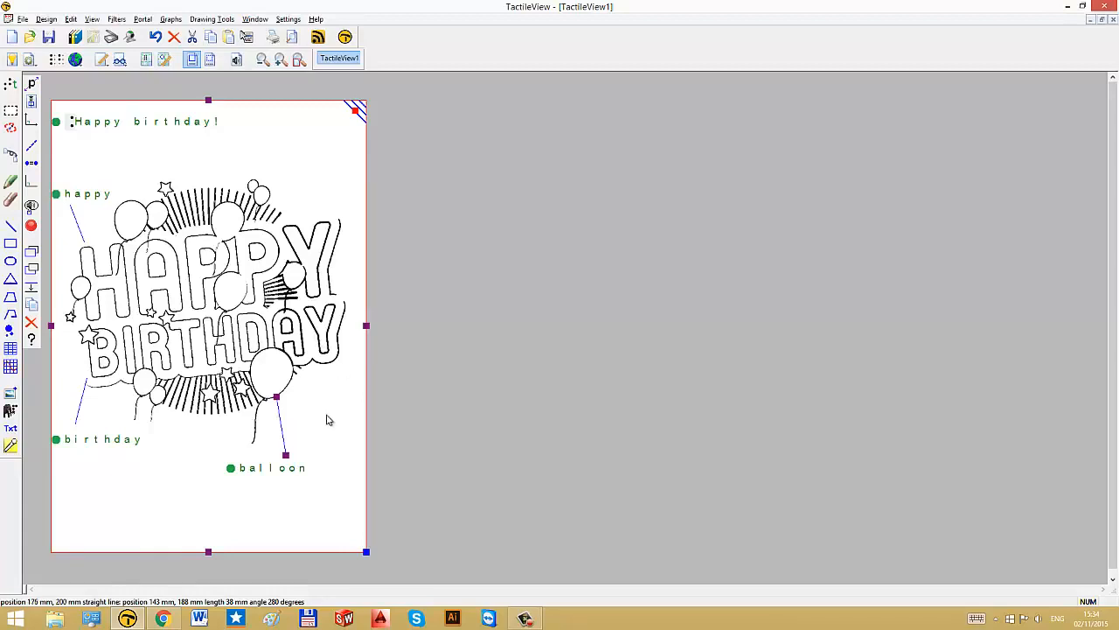
key("Escape")
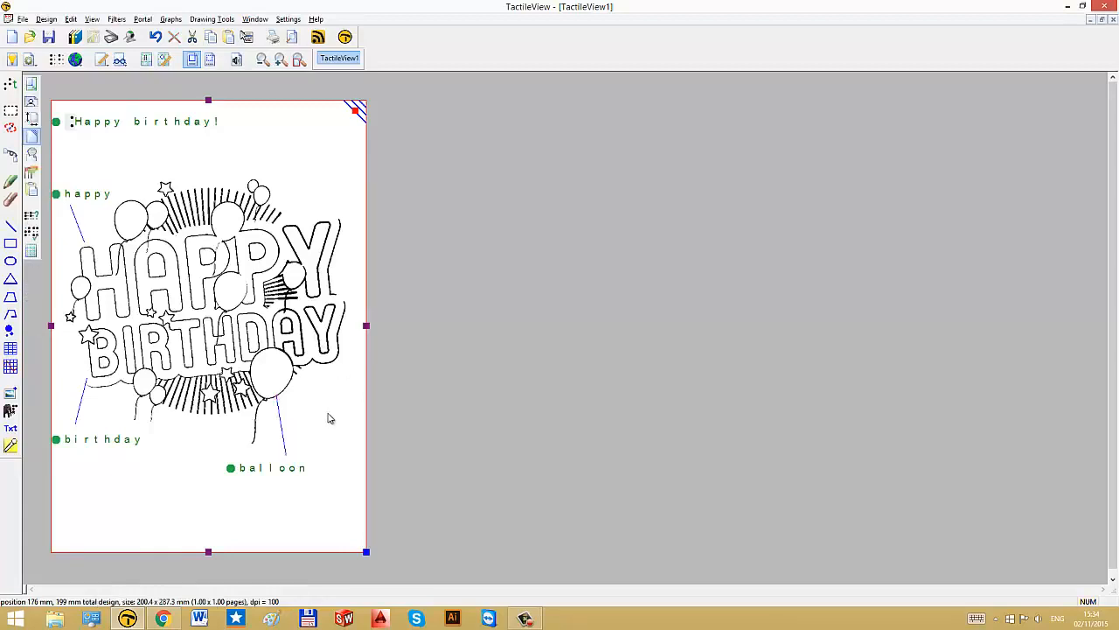